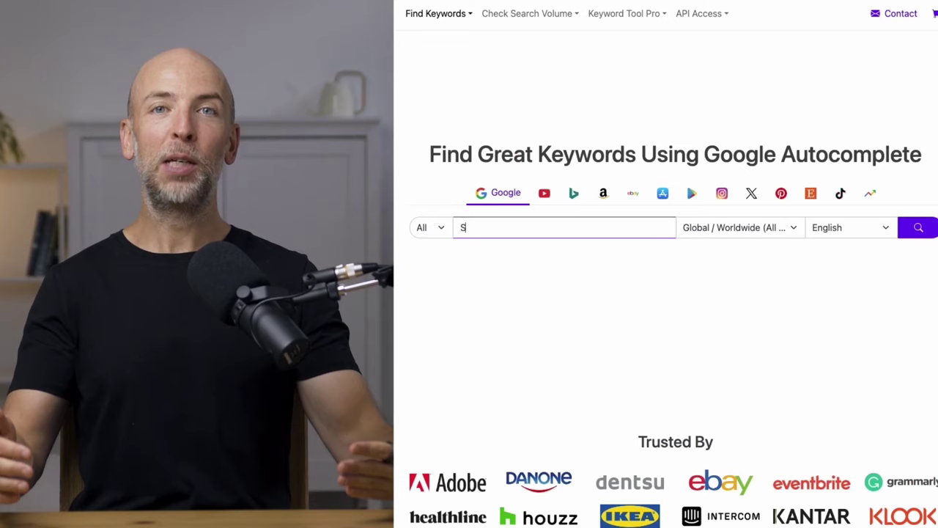
Step: Enter SEO as the search term in Keyword Tool's Google autocomplete search box
{"action": "type", "text": "EO"}
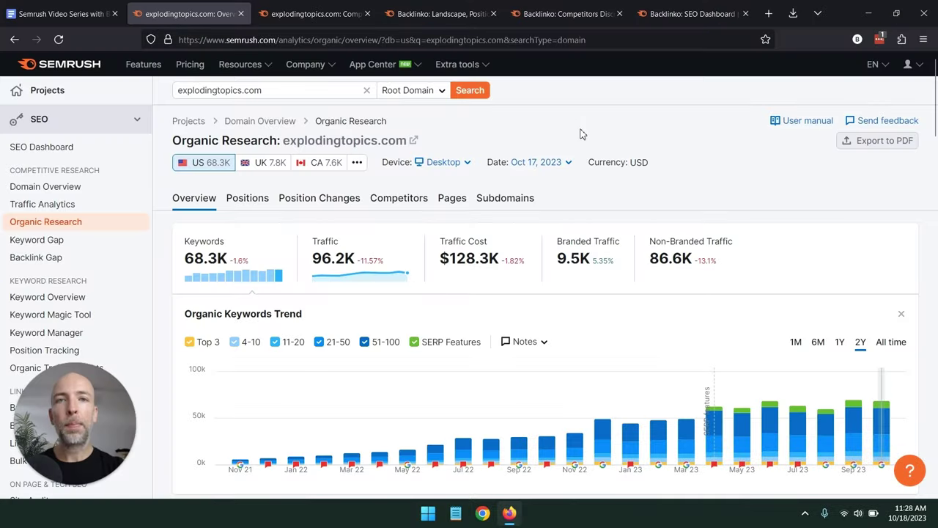
{"action": "left_click", "coordinate": [69, 227]}
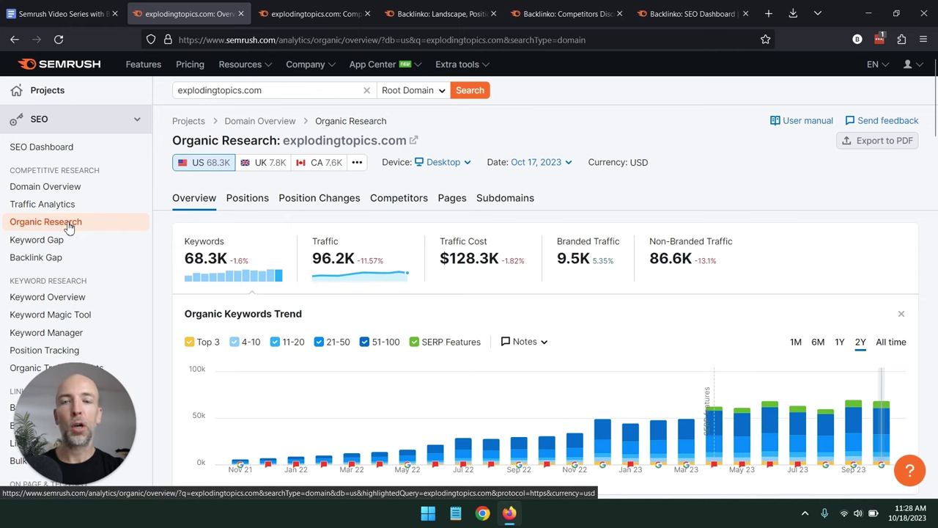
{"action": "left_click", "coordinate": [212, 90]}
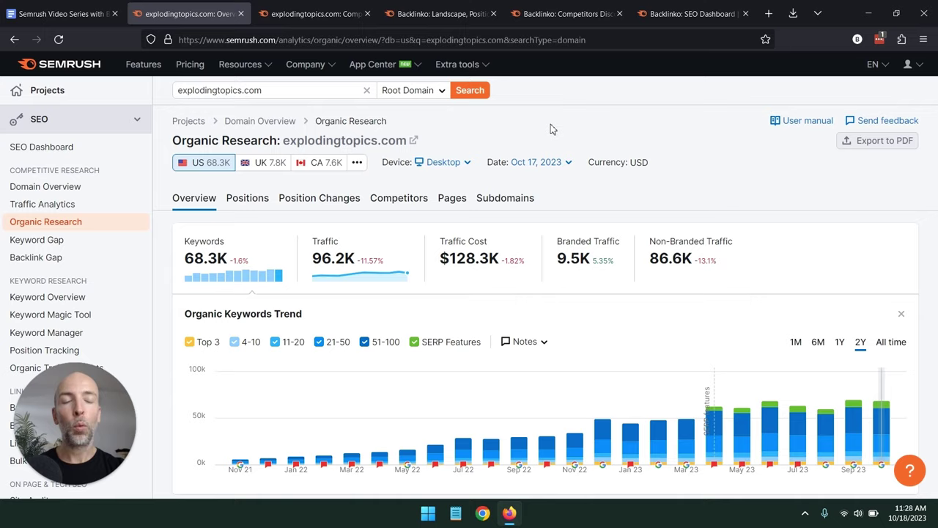
Step: Scroll explodingtopics.com's overview down to the Main Organic Competitors and Competitive Positioning Map widgets
{"action": "left_click_drag", "start_coordinate": [936, 120], "coordinate": [935, 419]}
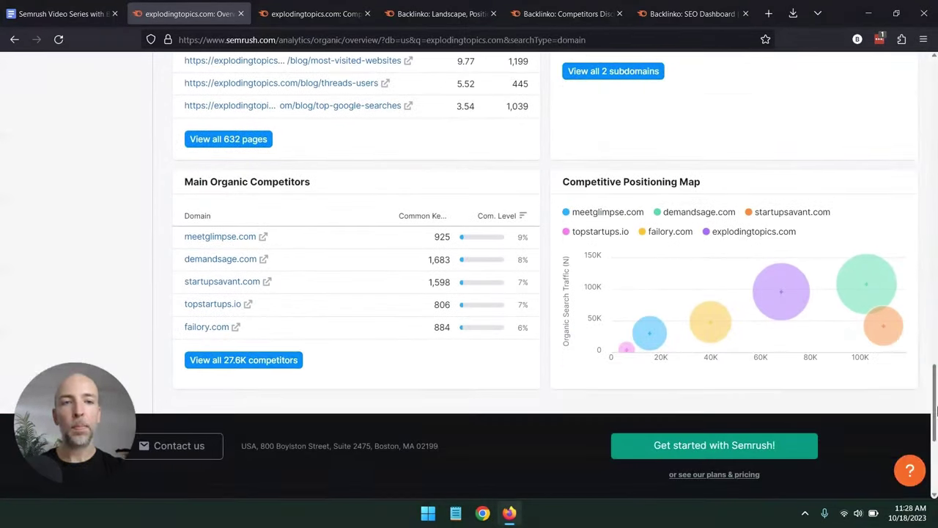
{"action": "mouse_move", "coordinate": [578, 185]}
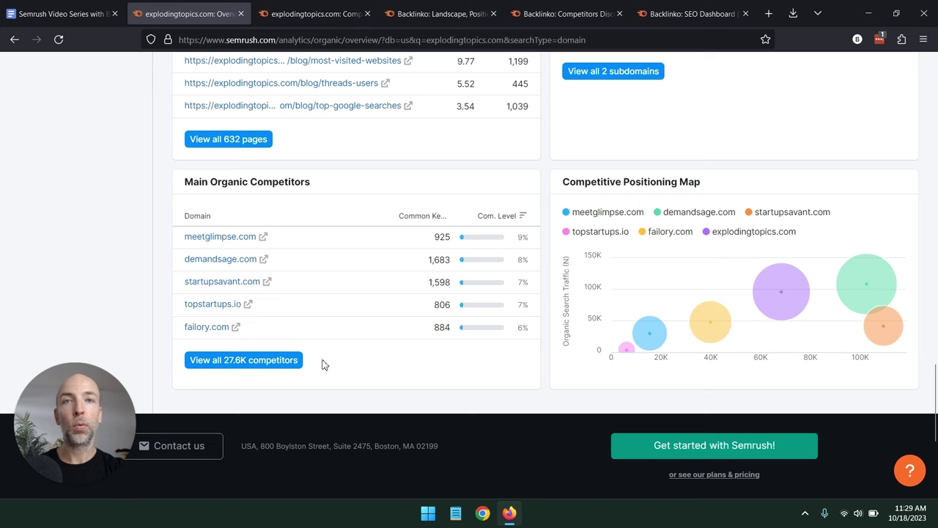
Step: Open 'View all 27.6K competitors' and scroll down to the competitors table
{"action": "left_click", "coordinate": [251, 364]}
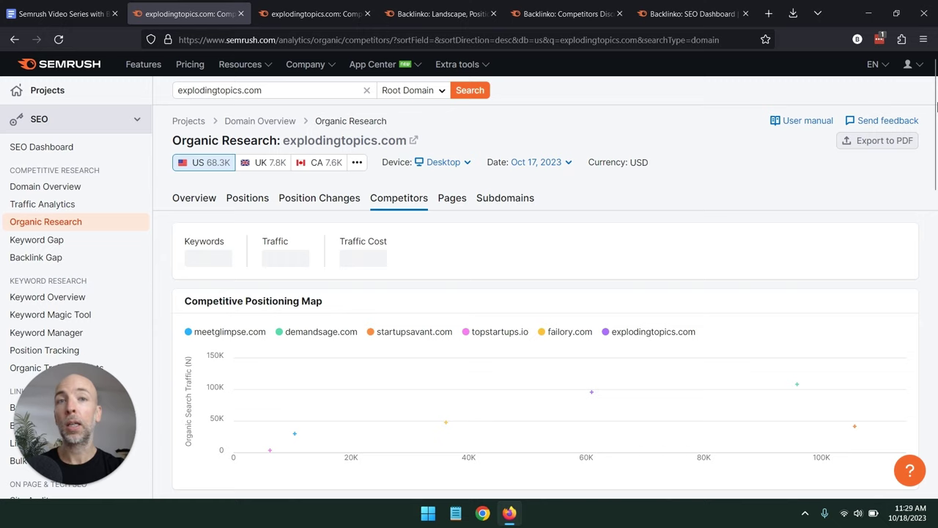
{"action": "left_click_drag", "start_coordinate": [936, 107], "coordinate": [936, 134]}
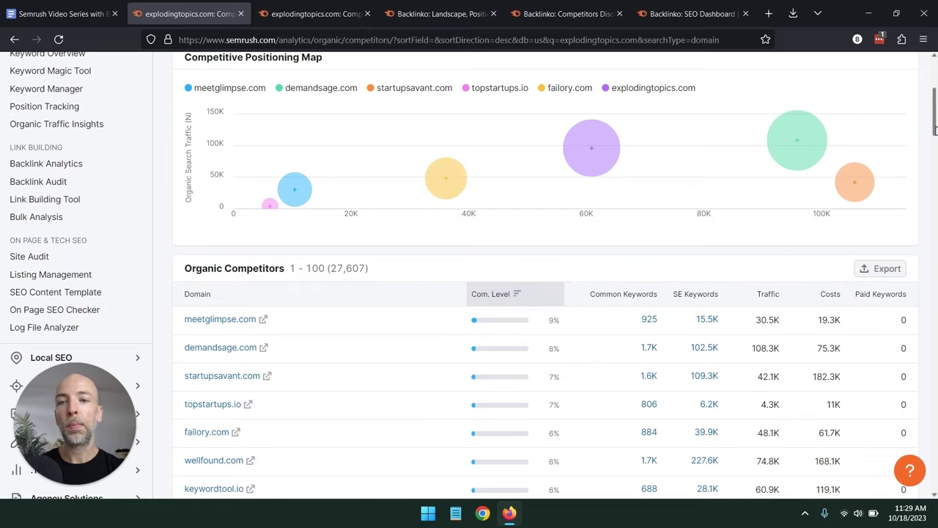
{"action": "left_click_drag", "start_coordinate": [933, 129], "coordinate": [935, 144]}
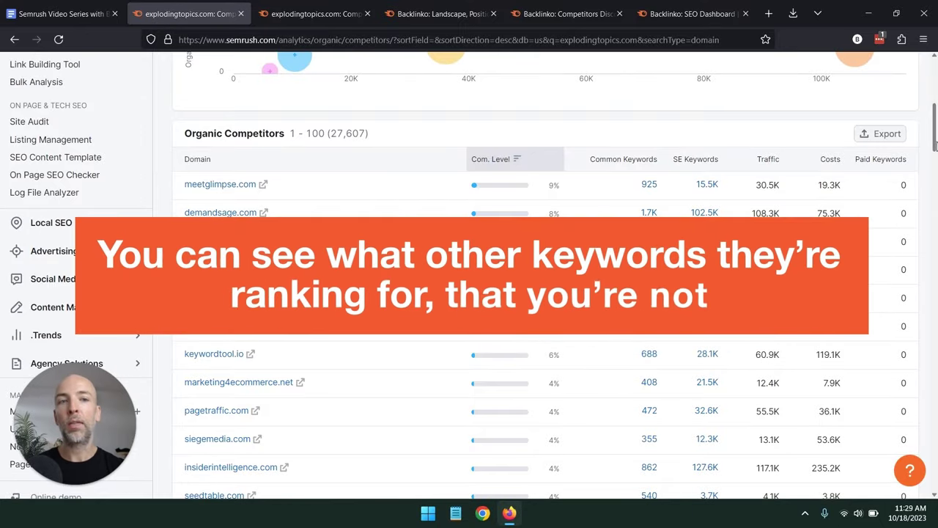
{"action": "mouse_move", "coordinate": [935, 145]}
{"action": "left_mouse_down"}
{"action": "mouse_move", "coordinate": [935, 103]}
{"action": "mouse_move", "coordinate": [935, 145]}
{"action": "left_mouse_up"}
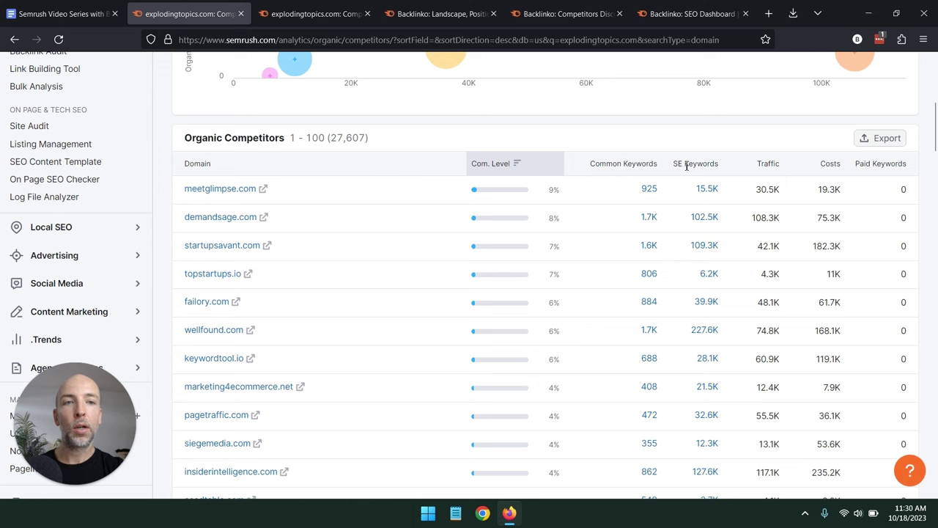
{"action": "mouse_move", "coordinate": [691, 161]}
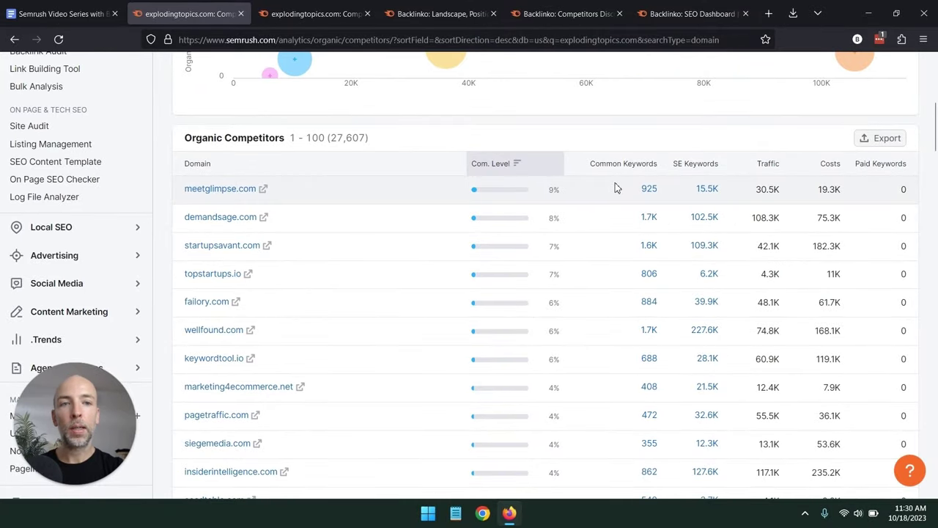
{"action": "left_click_drag", "start_coordinate": [935, 145], "coordinate": [936, 277]}
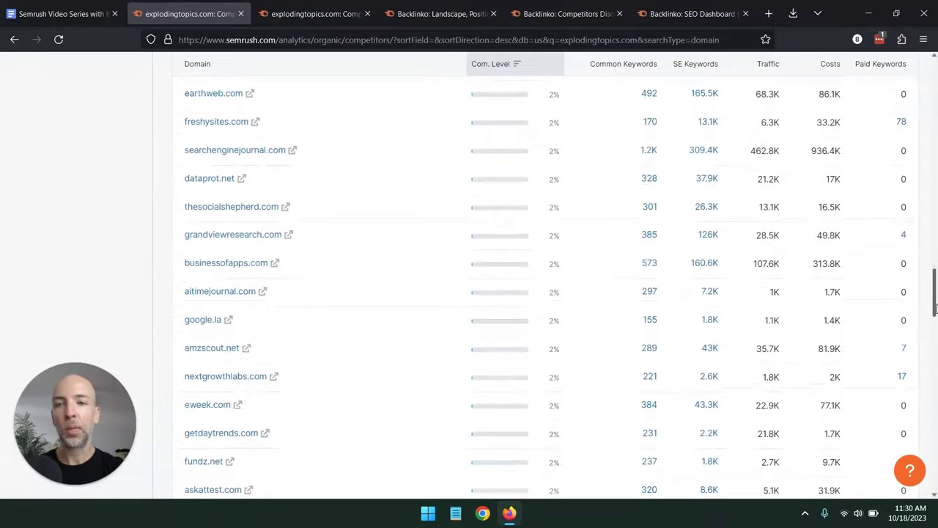
{"action": "left_click_drag", "start_coordinate": [934, 308], "coordinate": [934, 146]}
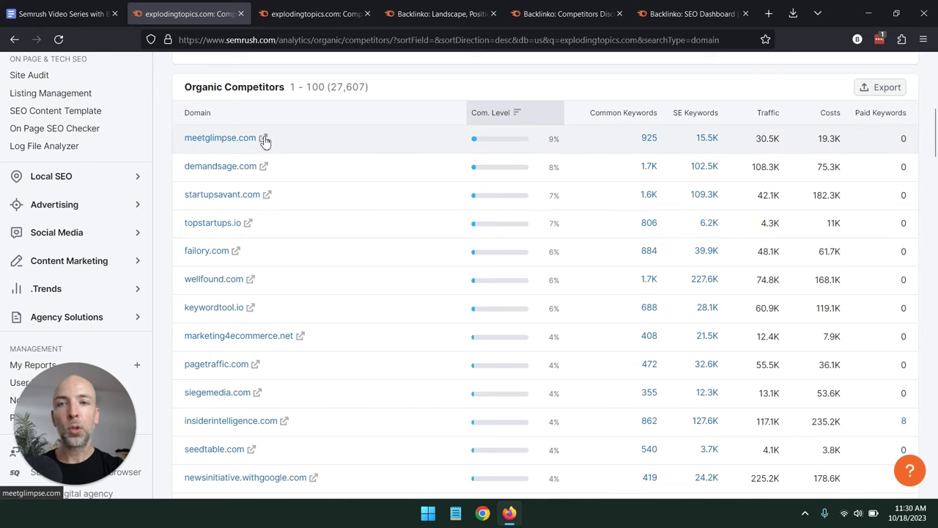
Step: Open meetglimpse.com's organic overview, then its full list of 15.5K keyword positions
{"action": "left_click", "coordinate": [222, 145]}
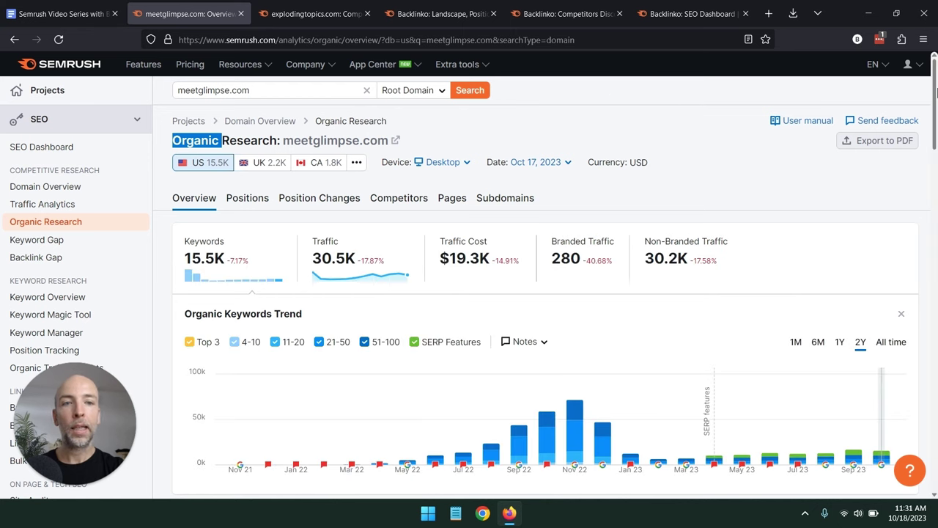
{"action": "left_click_drag", "start_coordinate": [936, 90], "coordinate": [936, 159]}
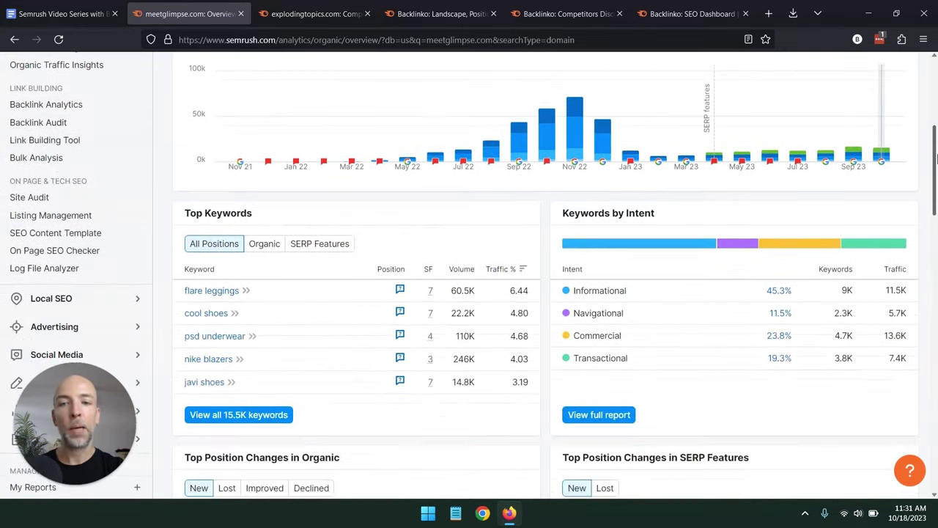
{"action": "left_click", "coordinate": [205, 422]}
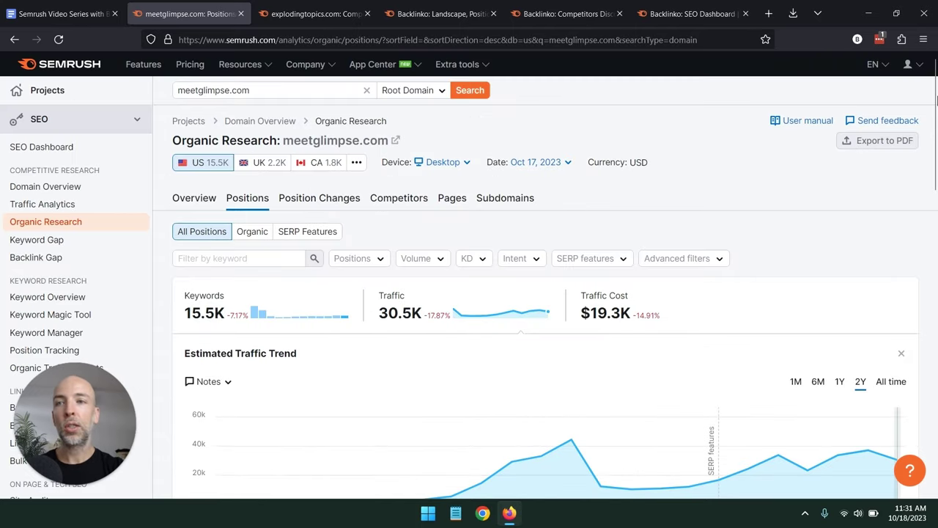
{"action": "left_click_drag", "start_coordinate": [936, 99], "coordinate": [935, 234]}
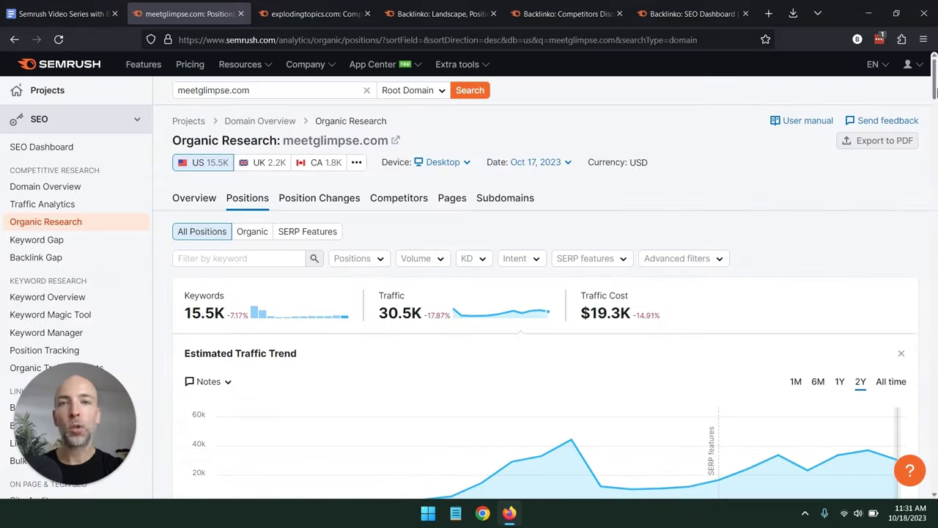
Step: Return to explodingtopics.com's Organic Competitors table and open demandsage.com's organic overview
{"action": "left_click", "coordinate": [270, 7]}
{"action": "left_click_drag", "start_coordinate": [935, 80], "coordinate": [935, 313]}
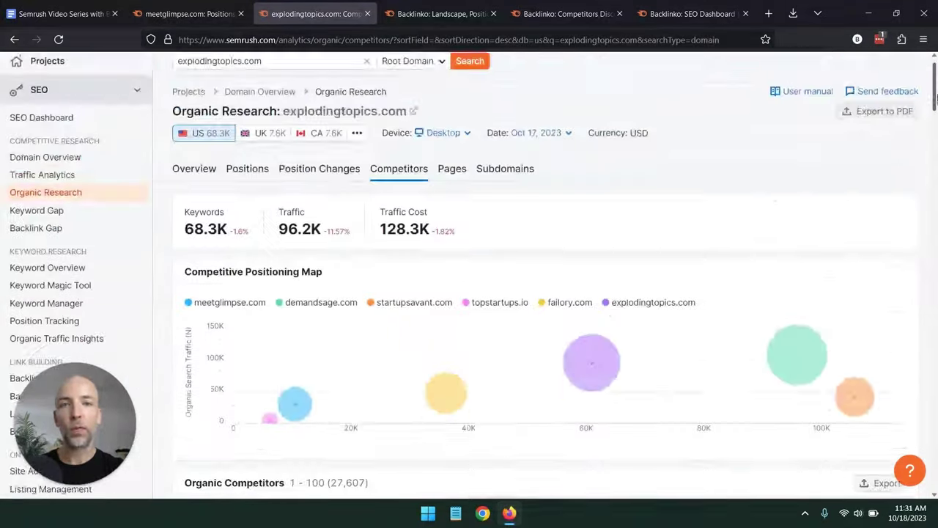
{"action": "scroll", "coordinate": [370, 177], "scroll_direction": "down", "scroll_amount": 5}
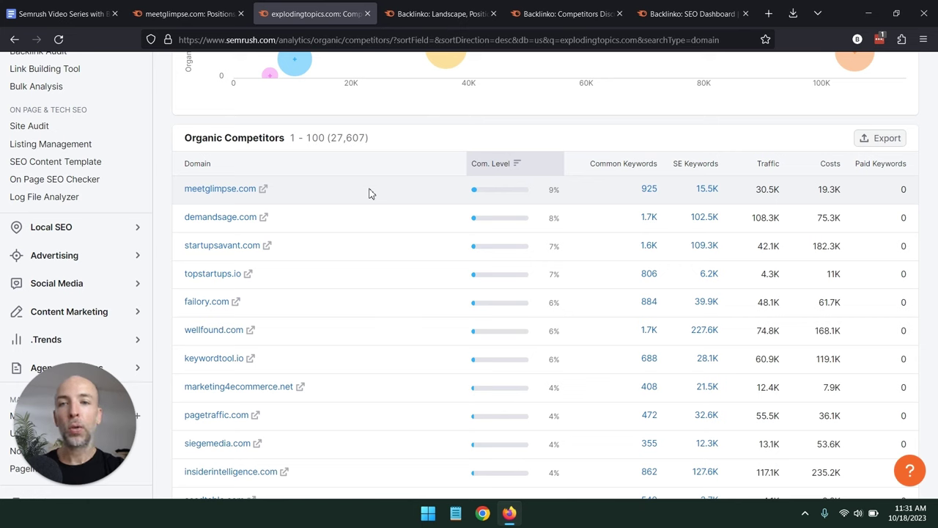
{"action": "left_click", "coordinate": [242, 220]}
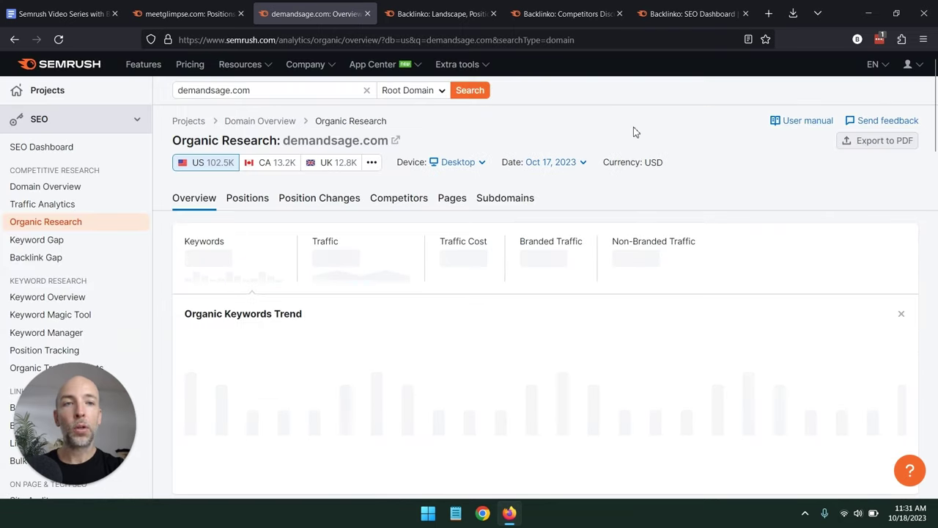
Step: Scroll demandsage.com's overview down to the Top Keywords and Keywords by Intent panels
{"action": "left_click_drag", "start_coordinate": [936, 94], "coordinate": [936, 157]}
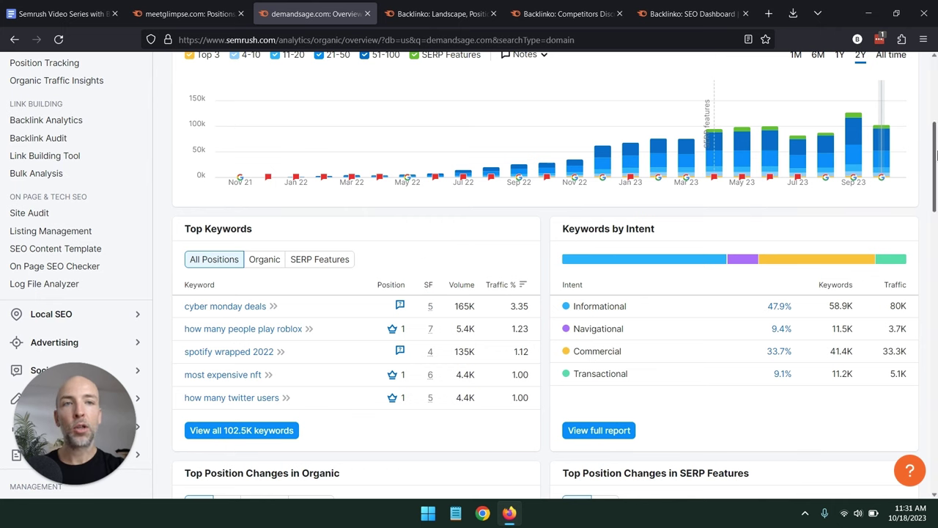
Step: On Backlinko's SEO Dashboard, start and cancel a new project, then scroll through the summaries
{"action": "scroll", "coordinate": [432, 255], "scroll_direction": "up", "scroll_amount": 3}
{"action": "left_click", "coordinate": [704, 13]}
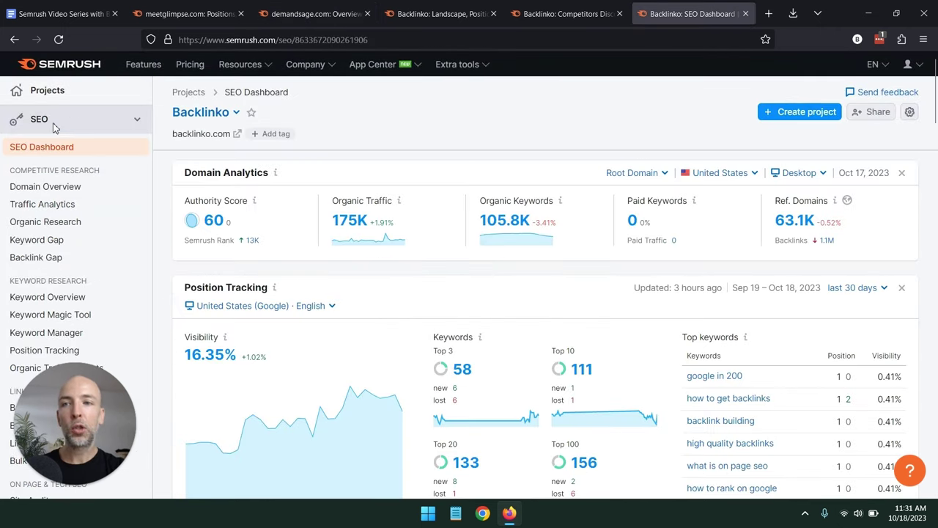
{"action": "left_click", "coordinate": [797, 120]}
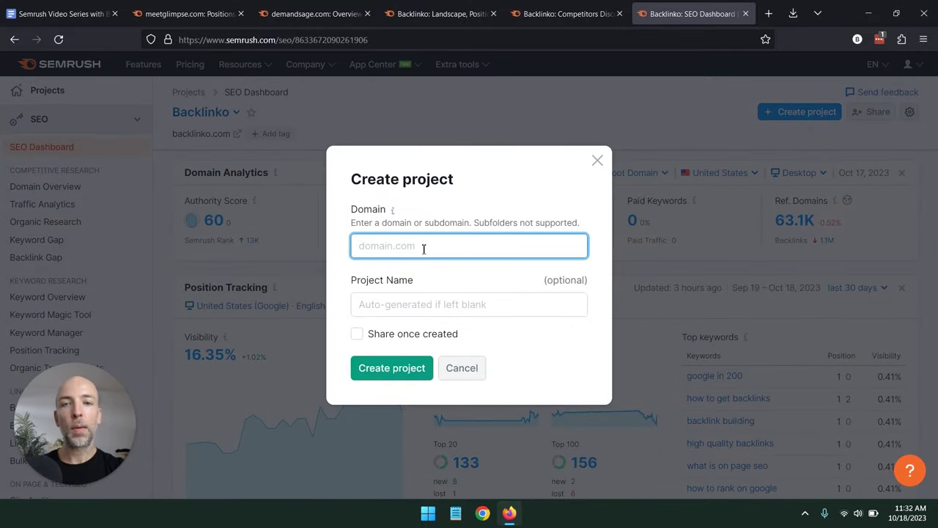
{"action": "left_click", "coordinate": [413, 305]}
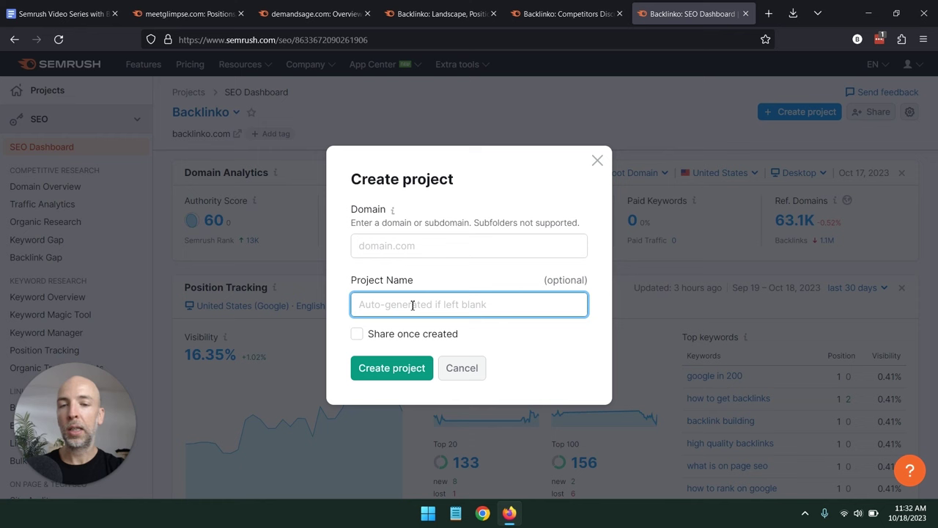
{"action": "left_click", "coordinate": [461, 369]}
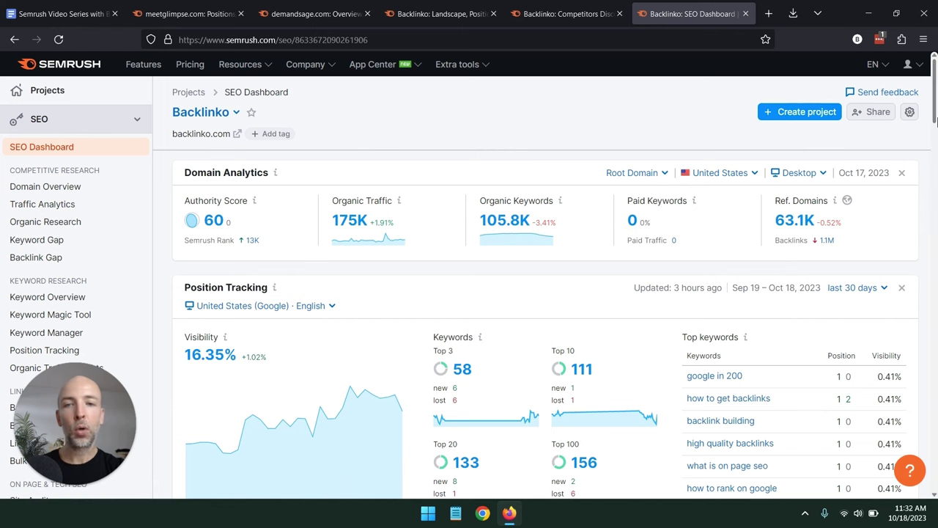
{"action": "left_click_drag", "start_coordinate": [936, 140], "coordinate": [935, 256]}
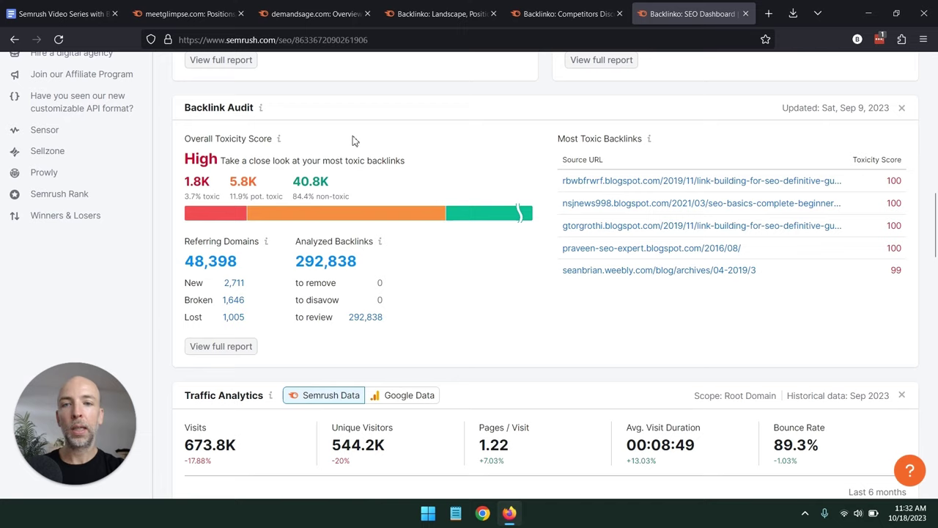
{"action": "left_click_drag", "start_coordinate": [936, 218], "coordinate": [935, 92]}
Step: Open Backlinko's Competitors Discovery report and scroll down to the Competition Map
{"action": "left_click", "coordinate": [562, 6]}
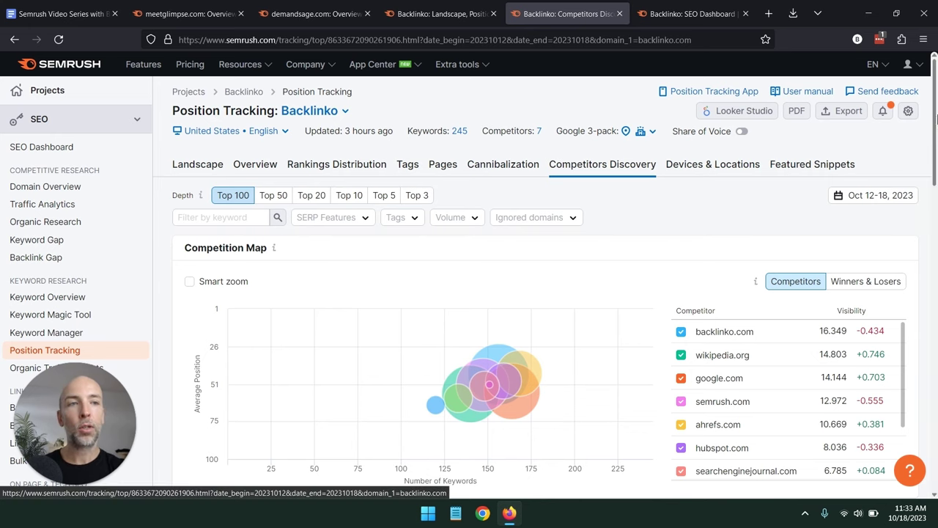
{"action": "scroll", "coordinate": [935, 124], "scroll_direction": "down", "scroll_amount": 1}
{"action": "scroll", "coordinate": [935, 136], "scroll_direction": "down", "scroll_amount": 2}
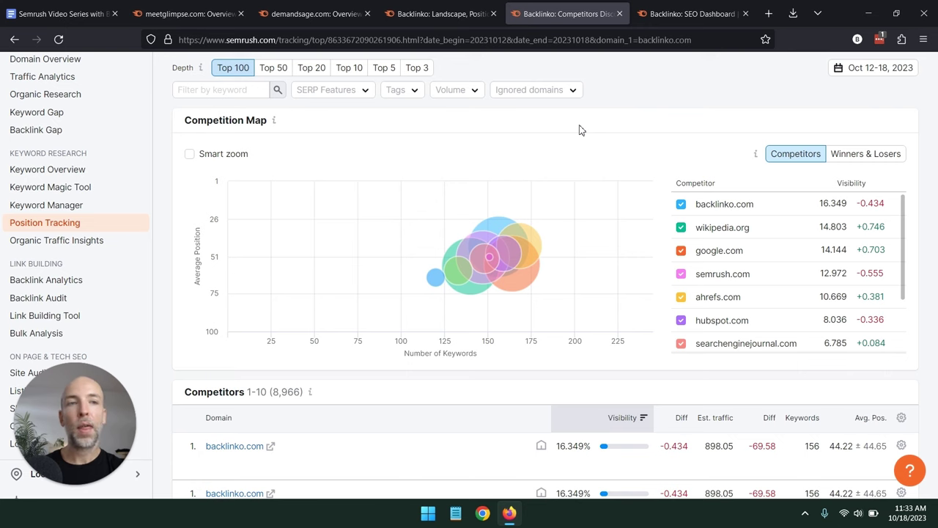
{"action": "scroll", "coordinate": [935, 160], "scroll_direction": "up", "scroll_amount": 2}
{"action": "scroll", "coordinate": [935, 160], "scroll_direction": "down", "scroll_amount": 1}
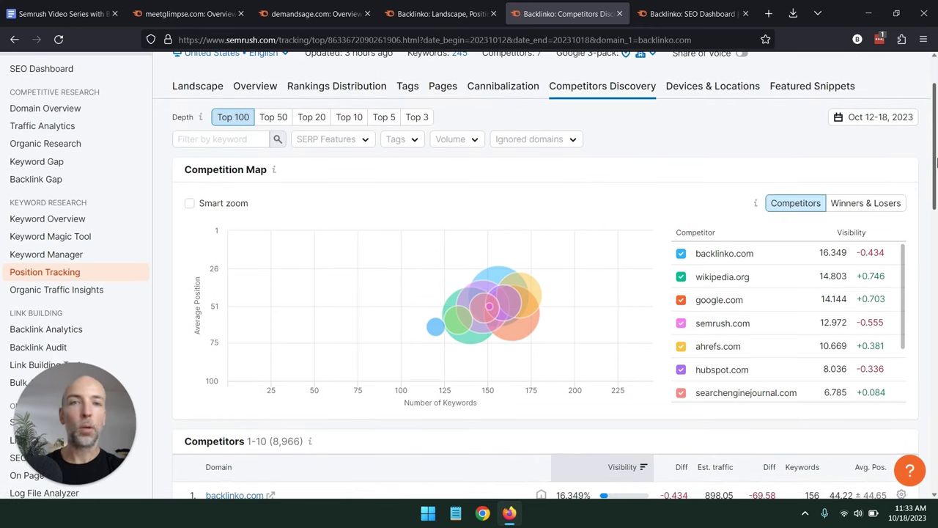
{"action": "left_click_drag", "start_coordinate": [936, 161], "coordinate": [936, 151]}
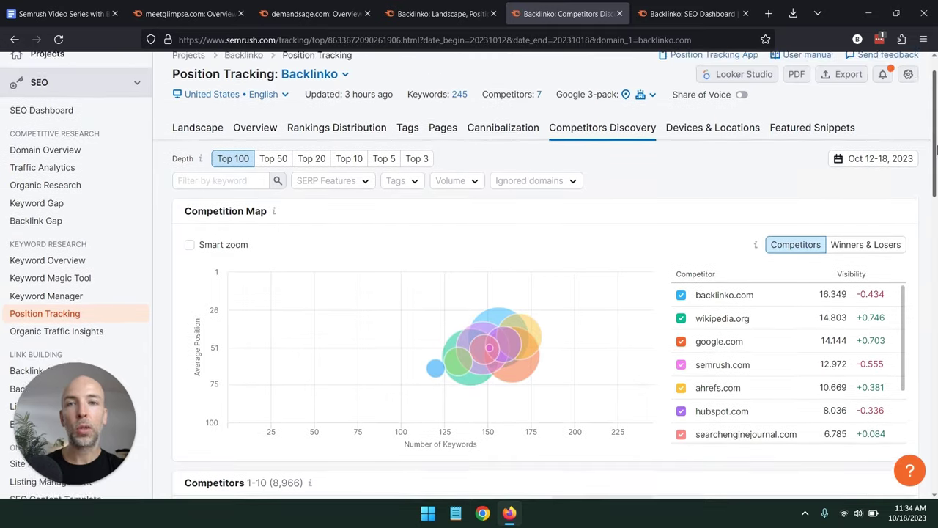
{"action": "scroll", "coordinate": [935, 150], "scroll_direction": "down", "scroll_amount": 1}
{"action": "left_click", "coordinate": [854, 187]}
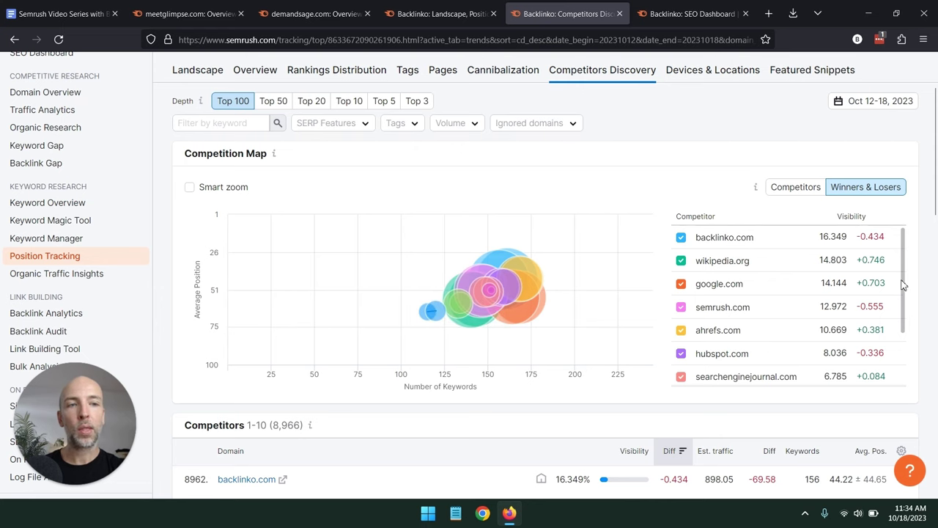
{"action": "left_click_drag", "start_coordinate": [902, 293], "coordinate": [900, 209]}
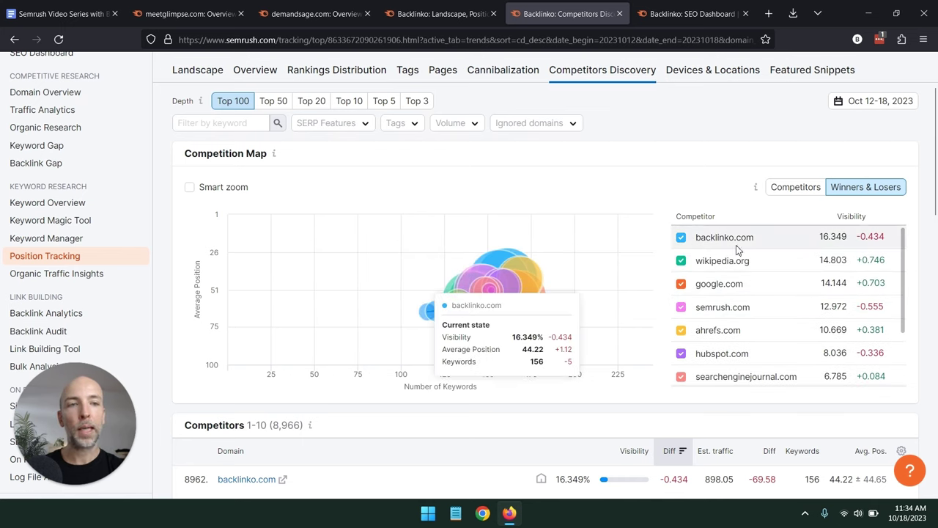
{"action": "mouse_move", "coordinate": [700, 264]}
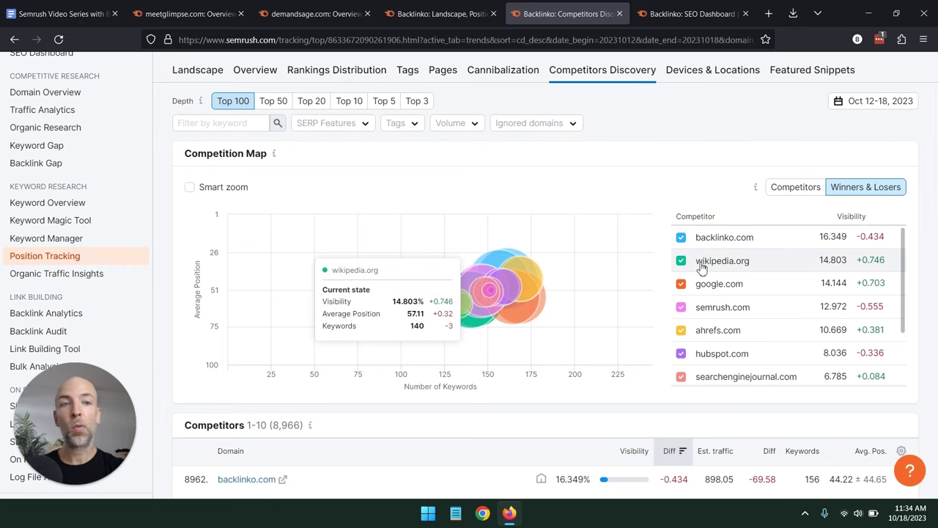
{"action": "key", "text": "ctrl+Tab"}
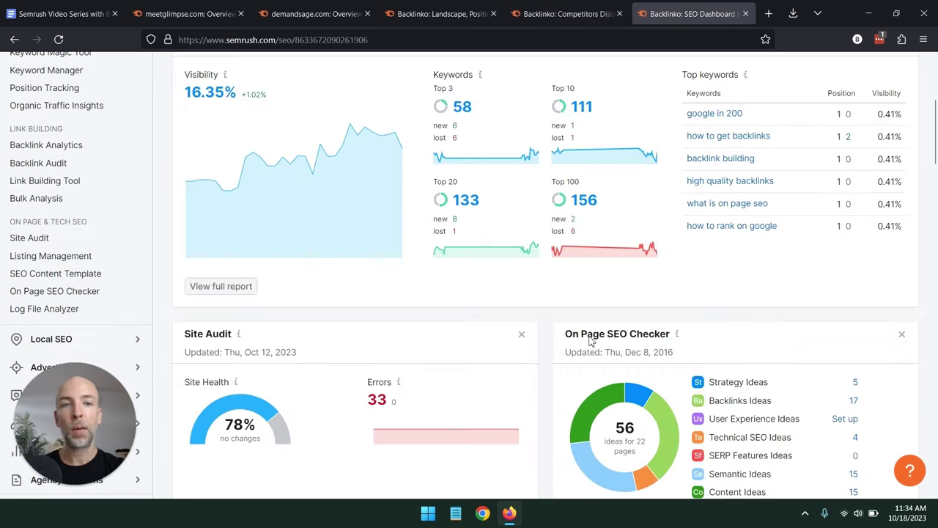
Step: Return to Backlinko's Competitors Discovery report
{"action": "left_click", "coordinate": [591, 6]}
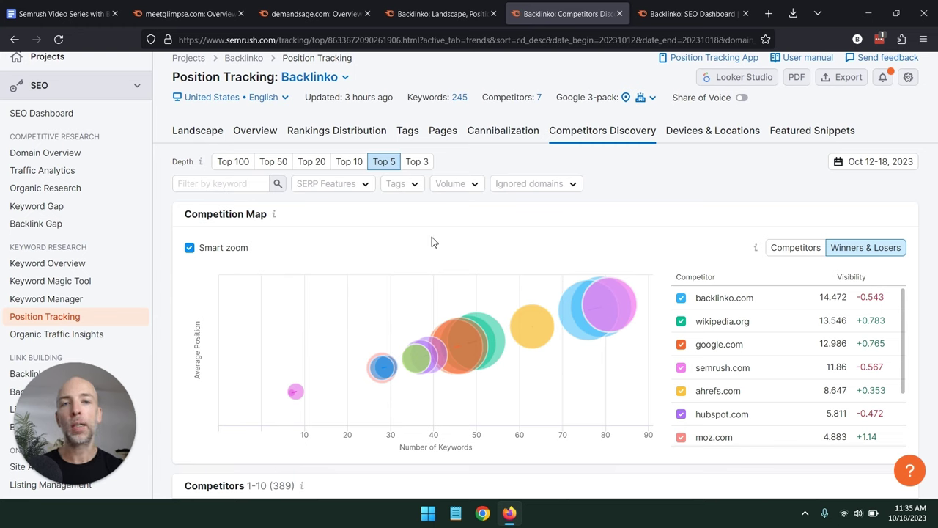
{"action": "left_click", "coordinate": [233, 161]}
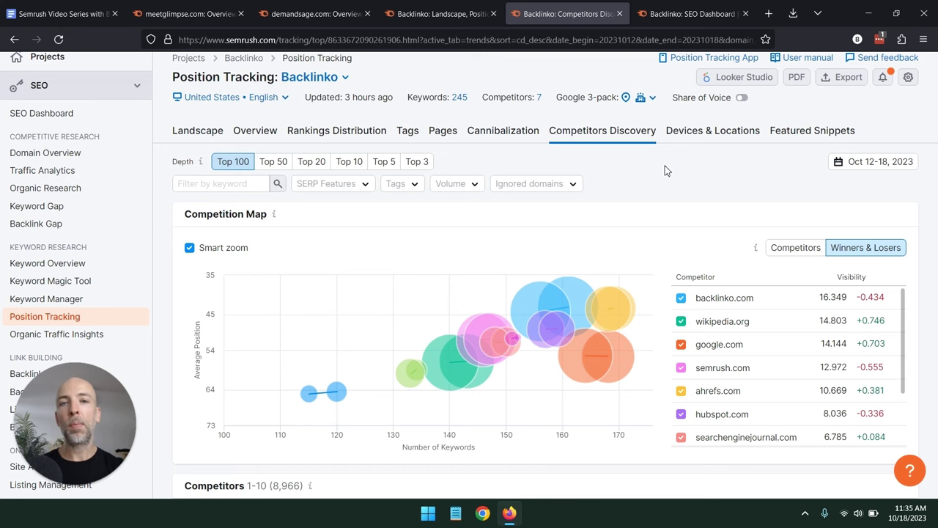
{"action": "left_click", "coordinate": [384, 162]}
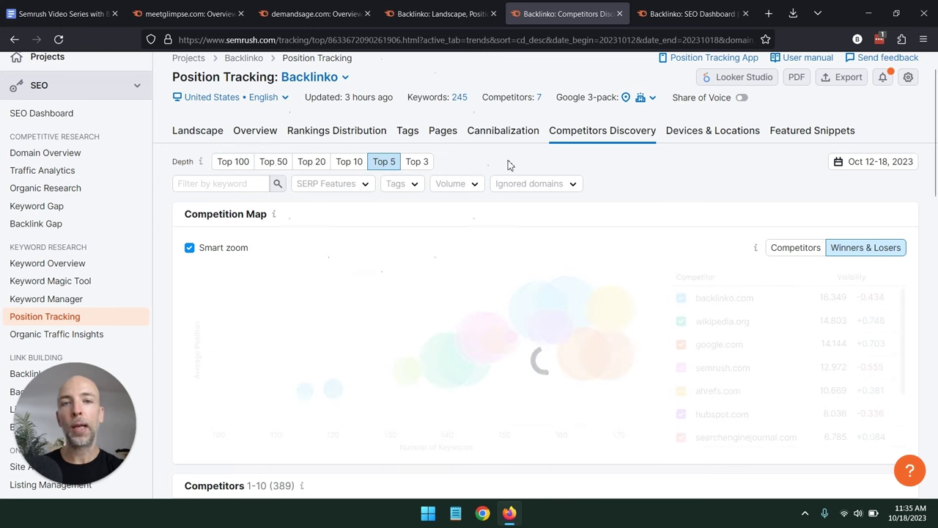